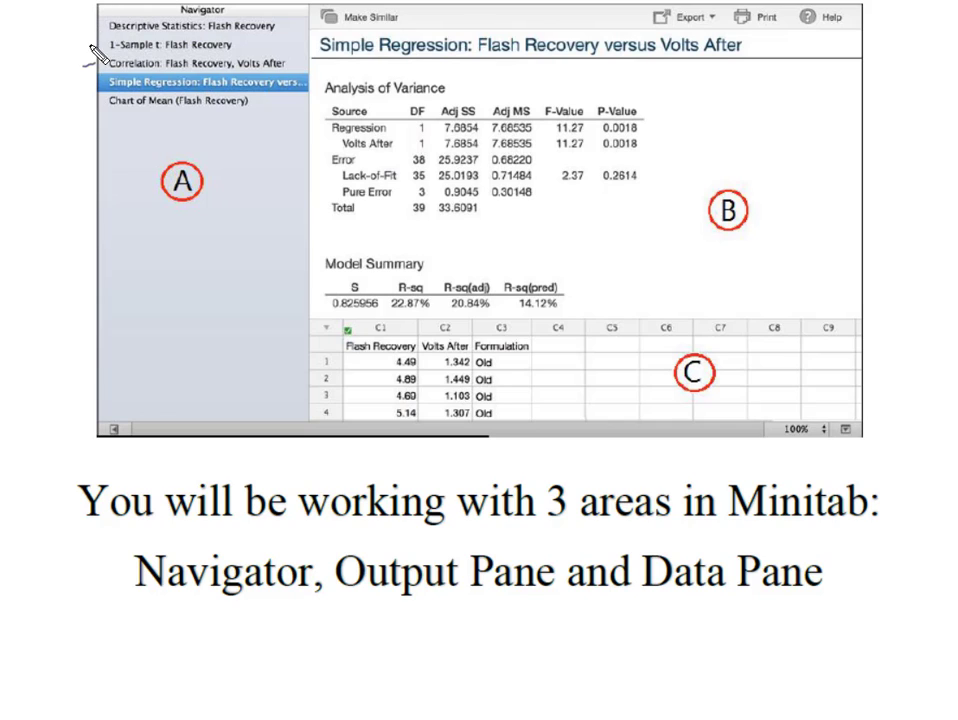
- Start Minitab Express with a blank project and an empty Navigator
{"action": "mouse_move", "coordinate": [82, 31]}
{"action": "left_mouse_down"}
{"action": "mouse_move", "coordinate": [102, 31]}
{"action": "mouse_move", "coordinate": [103, 101]}
{"action": "left_mouse_up"}
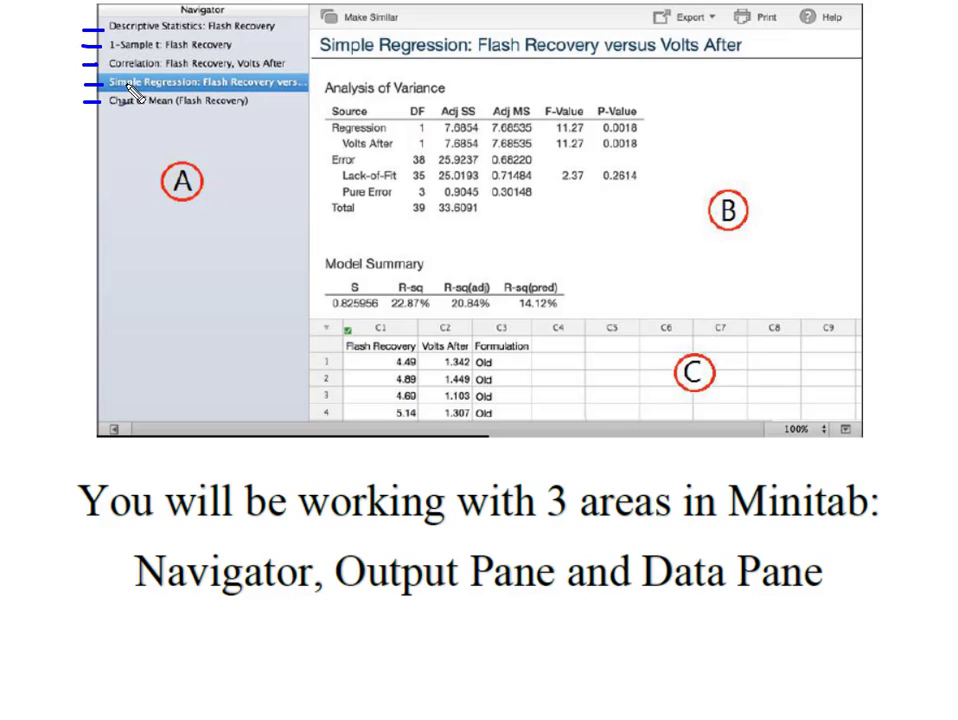
{"action": "left_click_drag", "start_coordinate": [219, 174], "coordinate": [458, 160]}
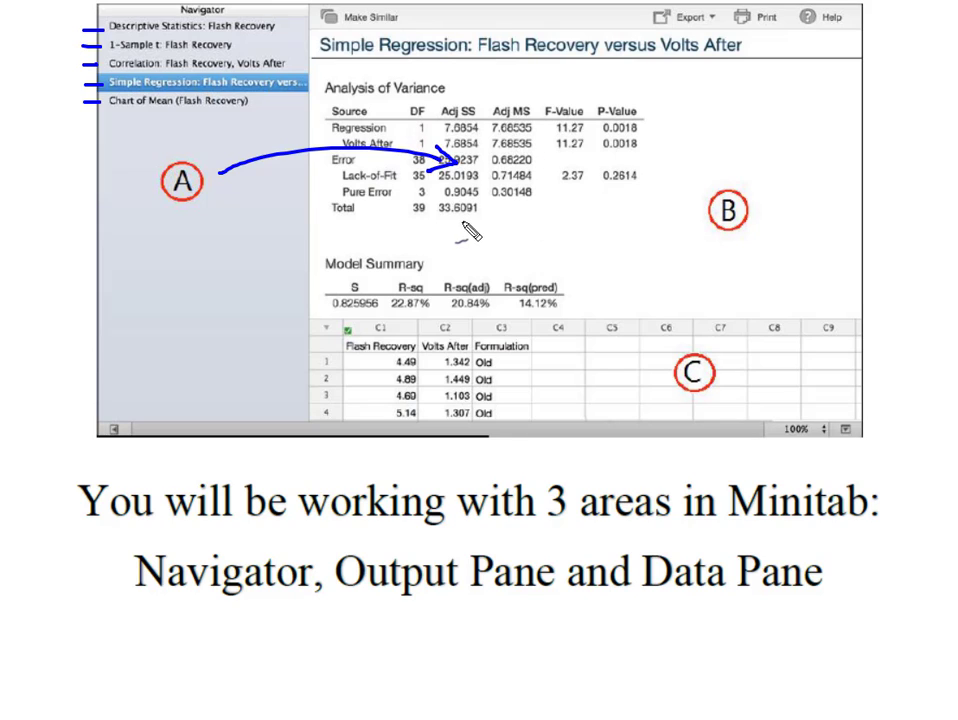
{"action": "mouse_move", "coordinate": [531, 193]}
{"action": "left_mouse_down"}
{"action": "mouse_move", "coordinate": [545, 187]}
{"action": "mouse_move", "coordinate": [538, 157]}
{"action": "left_mouse_up"}
{"action": "left_click_drag", "start_coordinate": [514, 234], "coordinate": [527, 230]}
{"action": "left_click_drag", "start_coordinate": [409, 219], "coordinate": [421, 215]}
{"action": "mouse_move", "coordinate": [656, 6]}
{"action": "left_mouse_down"}
{"action": "mouse_move", "coordinate": [734, 12]}
{"action": "mouse_move", "coordinate": [655, 8]}
{"action": "mouse_move", "coordinate": [642, 34]}
{"action": "mouse_move", "coordinate": [660, 50]}
{"action": "mouse_move", "coordinate": [712, 55]}
{"action": "mouse_move", "coordinate": [732, 40]}
{"action": "mouse_move", "coordinate": [732, 6]}
{"action": "left_mouse_up"}
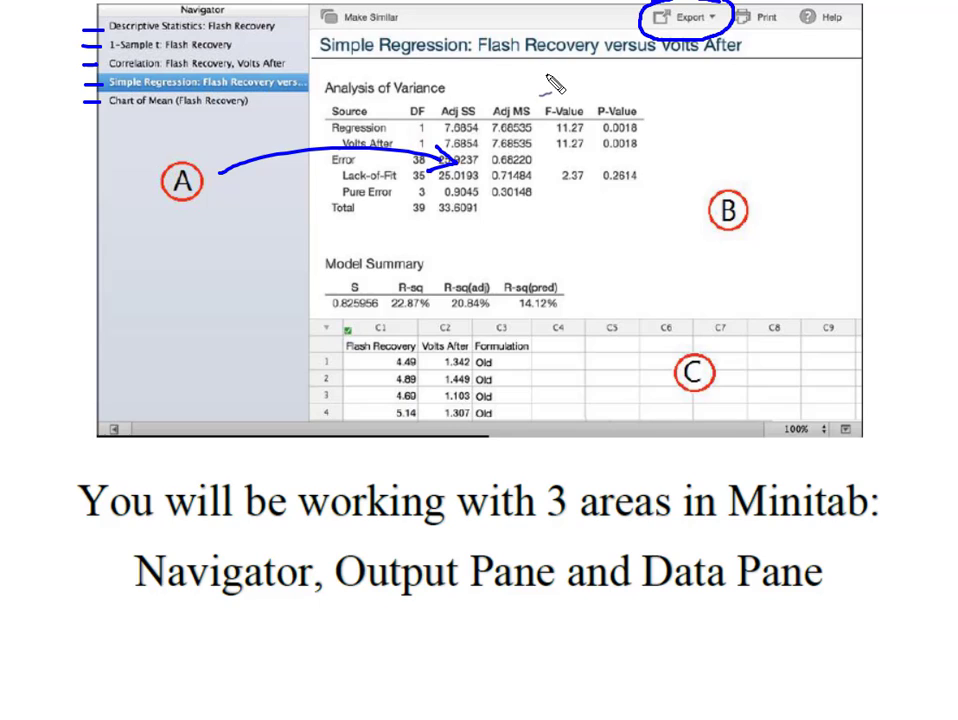
{"action": "mouse_move", "coordinate": [552, 78]}
{"action": "left_mouse_down"}
{"action": "mouse_move", "coordinate": [470, 78]}
{"action": "mouse_move", "coordinate": [335, 75]}
{"action": "mouse_move", "coordinate": [317, 100]}
{"action": "mouse_move", "coordinate": [318, 237]}
{"action": "mouse_move", "coordinate": [657, 245]}
{"action": "mouse_move", "coordinate": [680, 217]}
{"action": "mouse_move", "coordinate": [691, 97]}
{"action": "mouse_move", "coordinate": [552, 73]}
{"action": "left_mouse_up"}
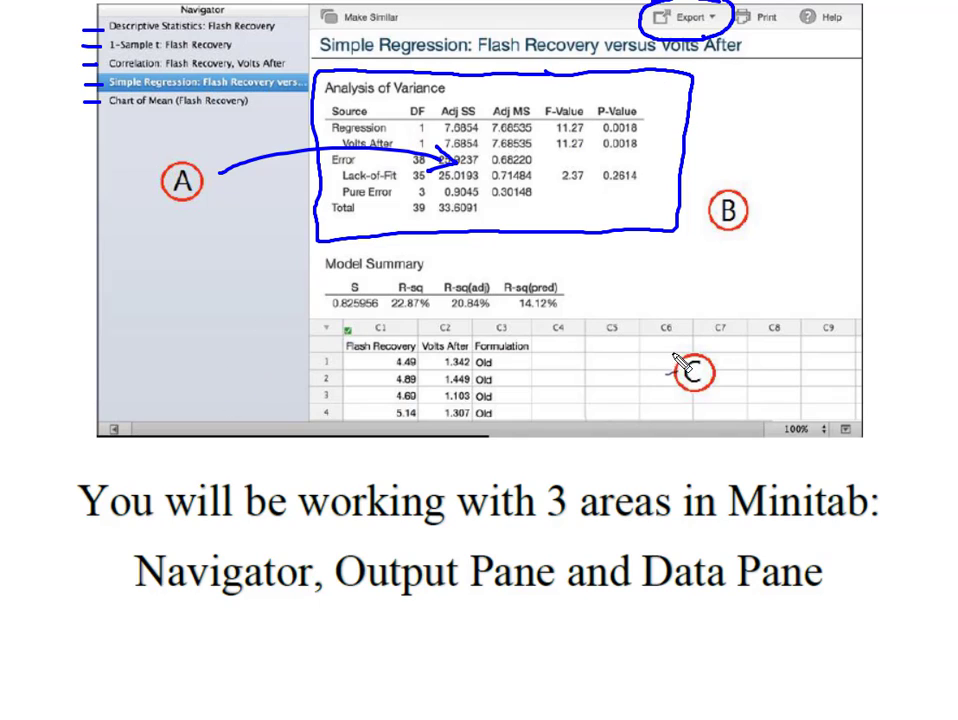
{"action": "mouse_move", "coordinate": [713, 366]}
{"action": "left_mouse_down"}
{"action": "mouse_move", "coordinate": [676, 381]}
{"action": "mouse_move", "coordinate": [685, 395]}
{"action": "mouse_move", "coordinate": [708, 394]}
{"action": "mouse_move", "coordinate": [713, 359]}
{"action": "mouse_move", "coordinate": [730, 366]}
{"action": "mouse_move", "coordinate": [721, 369]}
{"action": "mouse_move", "coordinate": [741, 362]}
{"action": "mouse_move", "coordinate": [778, 280]}
{"action": "left_mouse_up"}
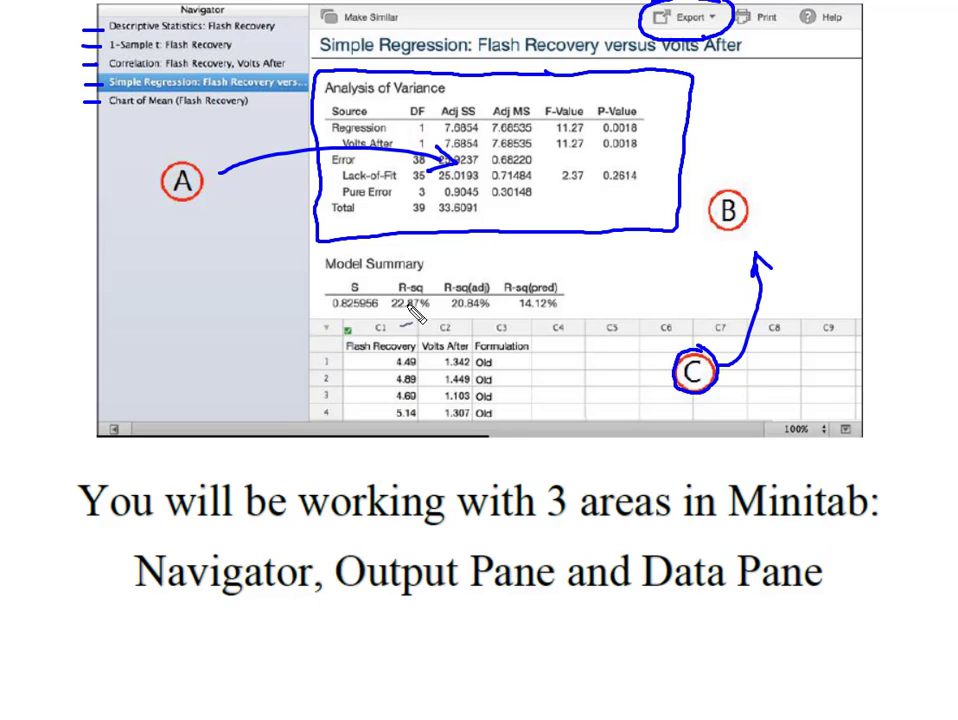
{"action": "mouse_move", "coordinate": [388, 260]}
{"action": "left_mouse_down"}
{"action": "mouse_move", "coordinate": [390, 318]}
{"action": "mouse_move", "coordinate": [399, 307]}
{"action": "left_mouse_up"}
{"action": "mouse_move", "coordinate": [453, 272]}
{"action": "left_mouse_down"}
{"action": "mouse_move", "coordinate": [447, 318]}
{"action": "mouse_move", "coordinate": [455, 322]}
{"action": "left_mouse_up"}
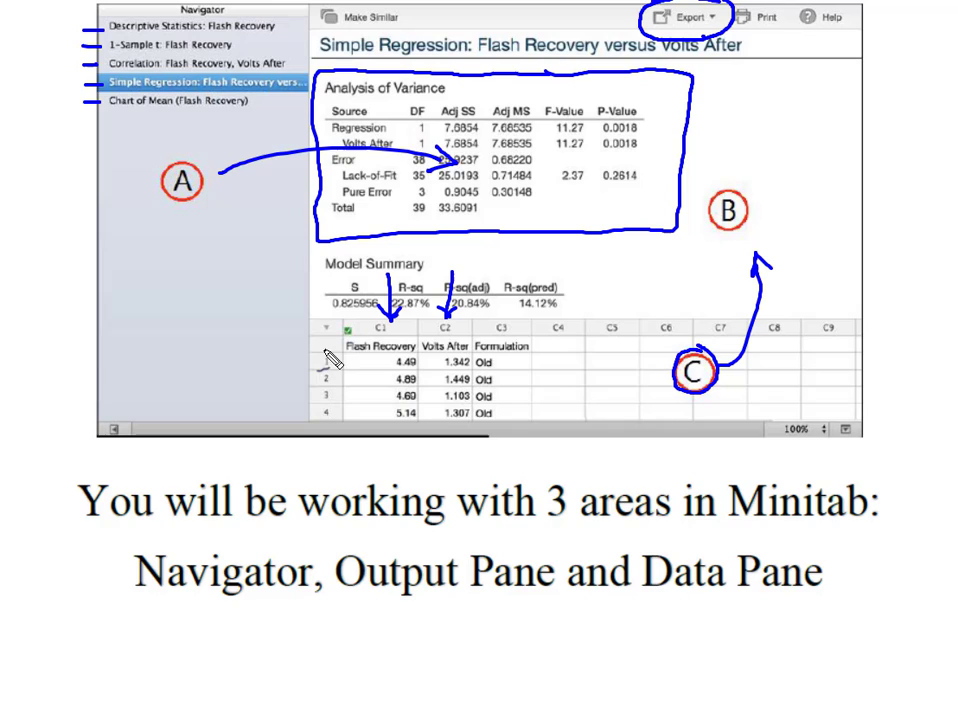
{"action": "left_click_drag", "start_coordinate": [253, 349], "coordinate": [449, 355]}
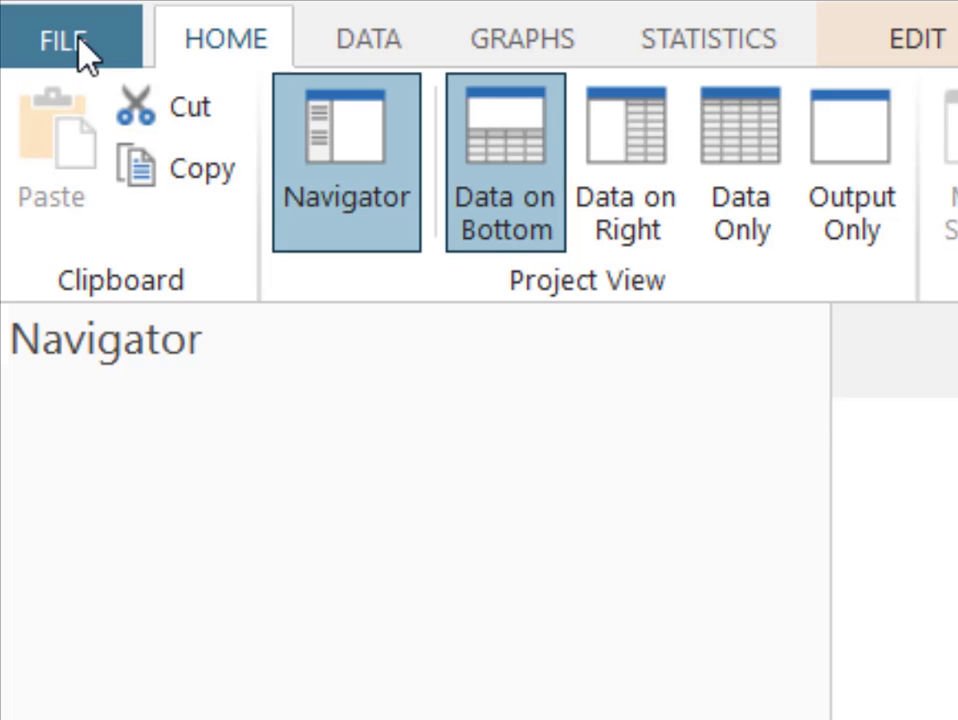
- Open the 'Tour de France Data' Excel file from the Desktop as a worksheet
{"action": "left_click", "coordinate": [78, 42]}
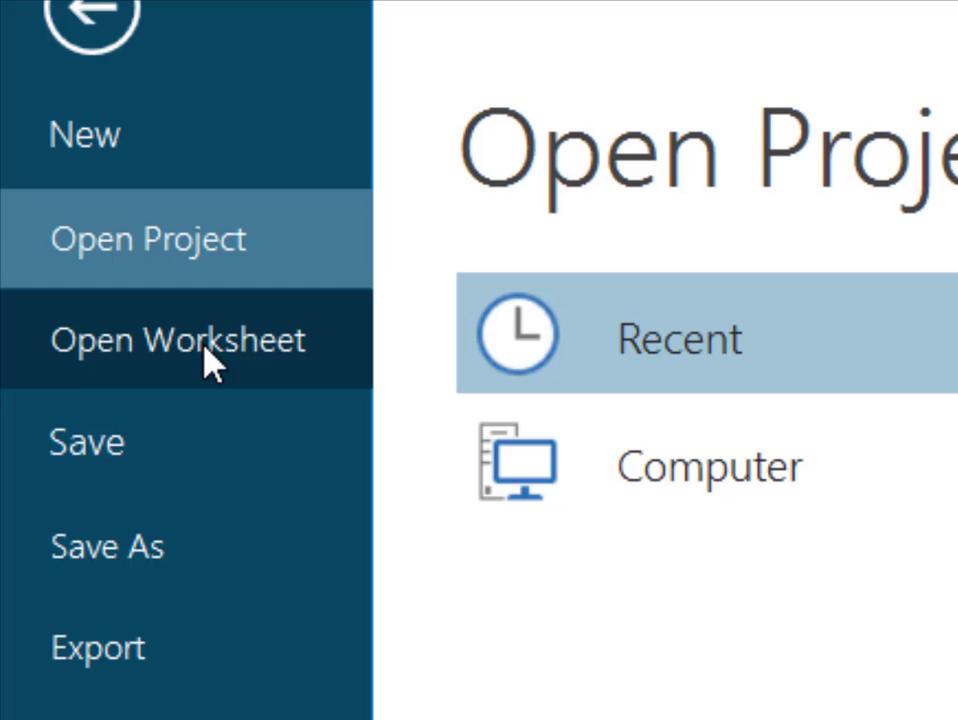
{"action": "left_click", "coordinate": [208, 360]}
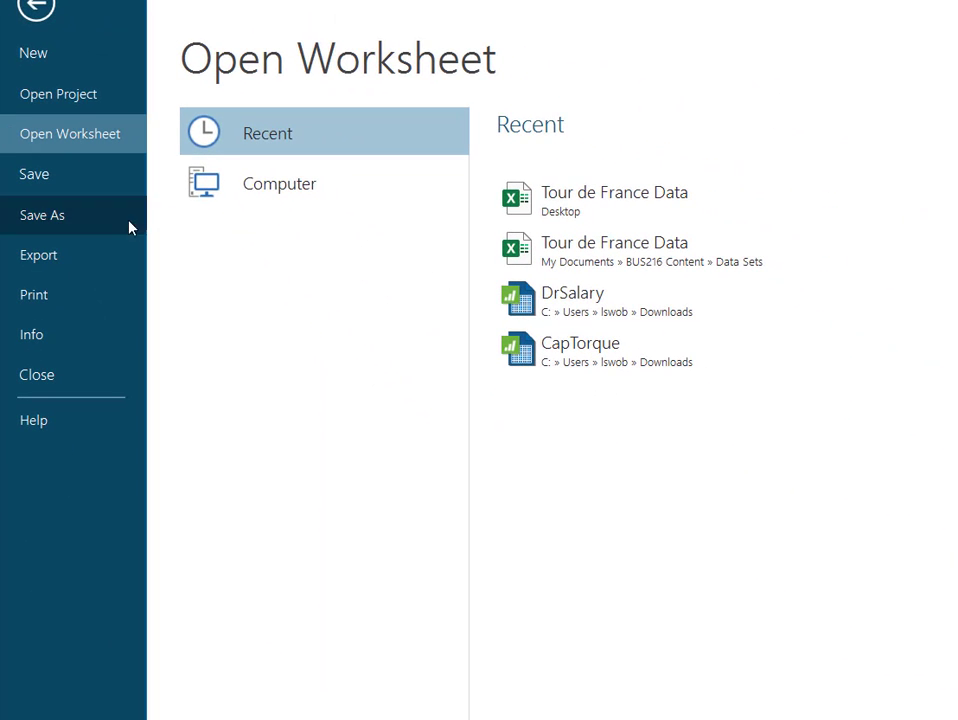
{"action": "left_click", "coordinate": [292, 191]}
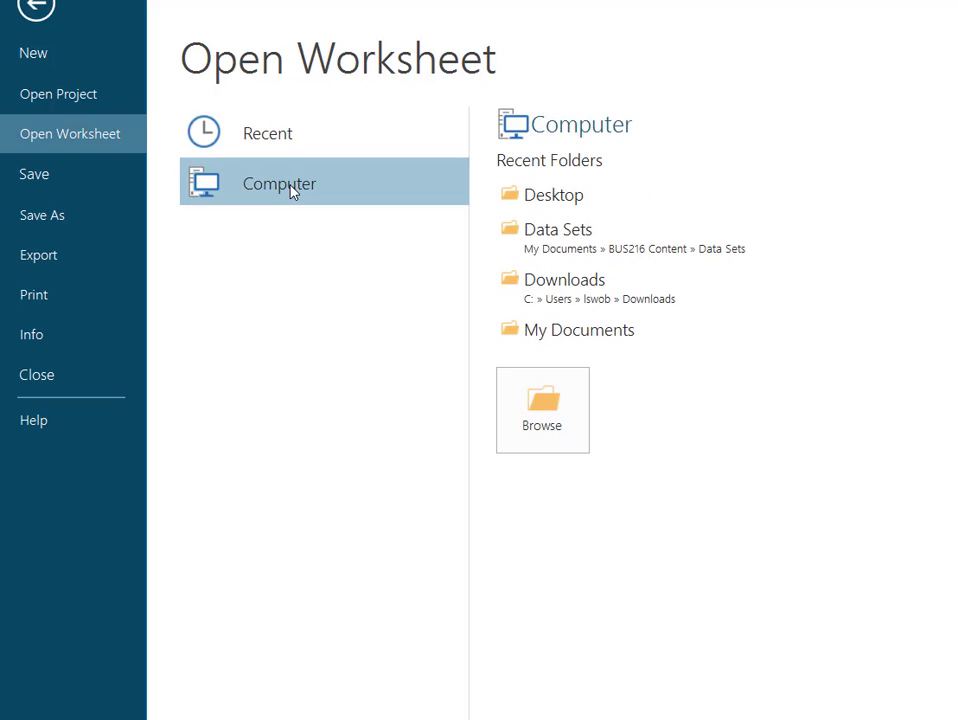
{"action": "left_click", "coordinate": [540, 413]}
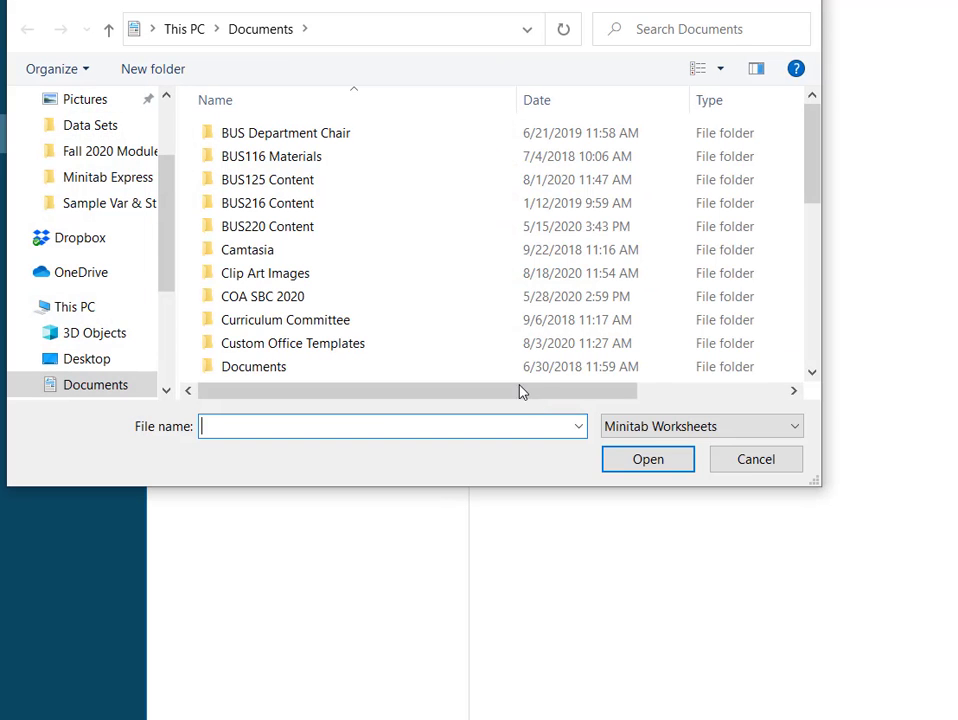
{"action": "left_click", "coordinate": [87, 362]}
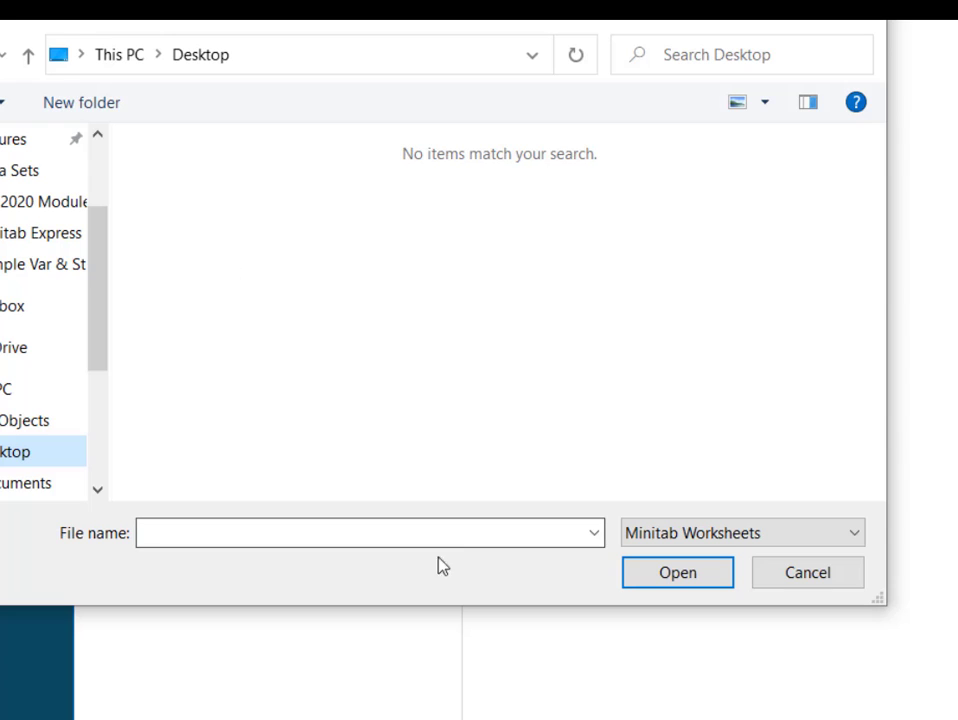
{"action": "left_click", "coordinate": [856, 538]}
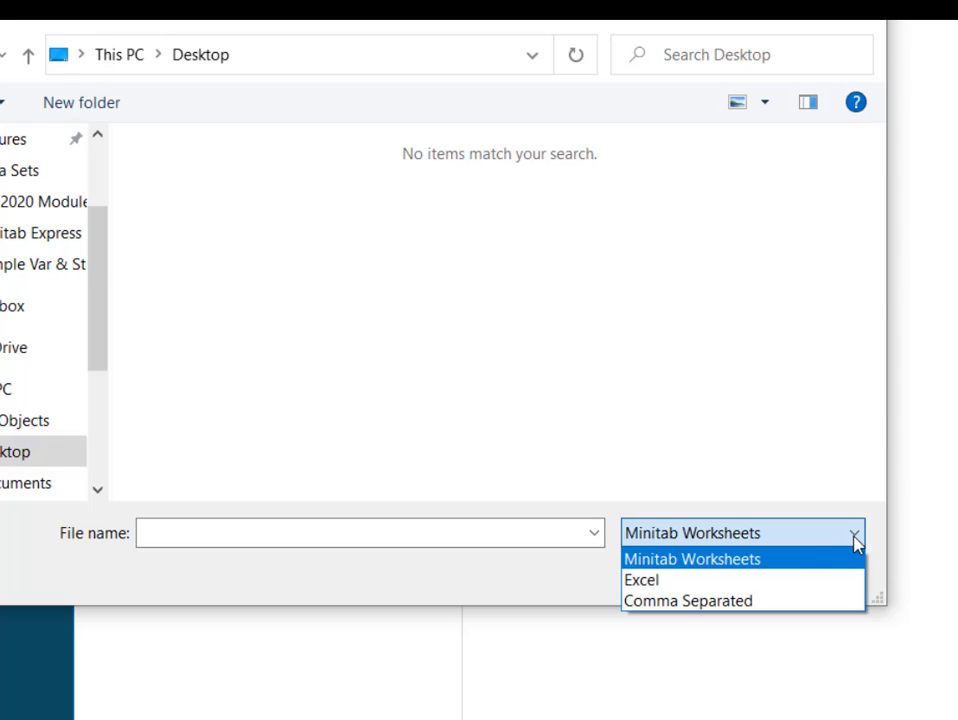
{"action": "left_click", "coordinate": [663, 582]}
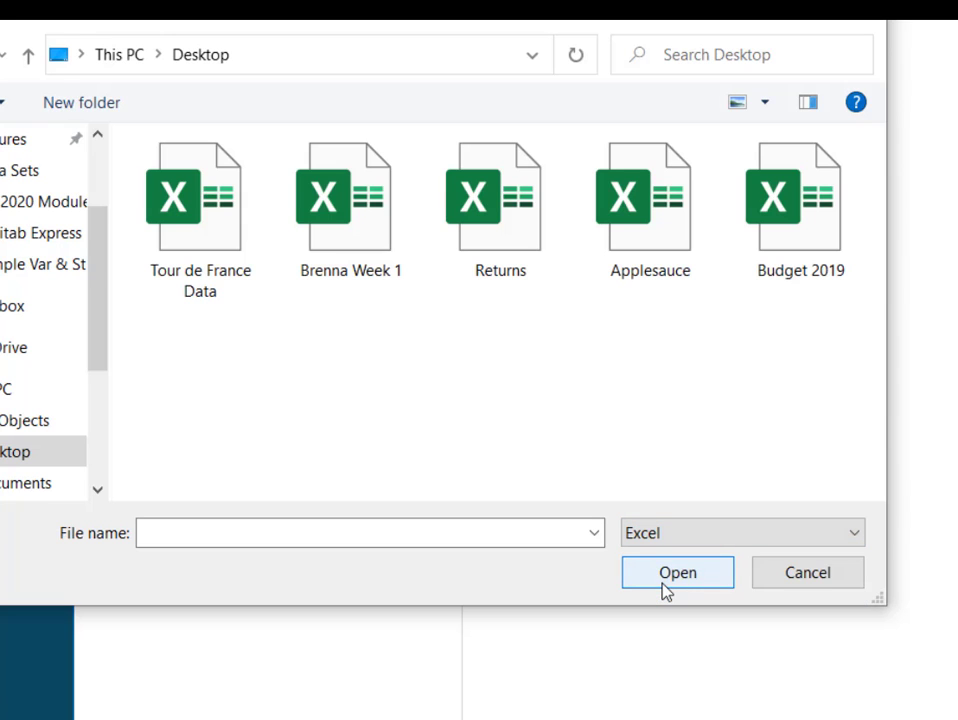
{"action": "left_click", "coordinate": [212, 236]}
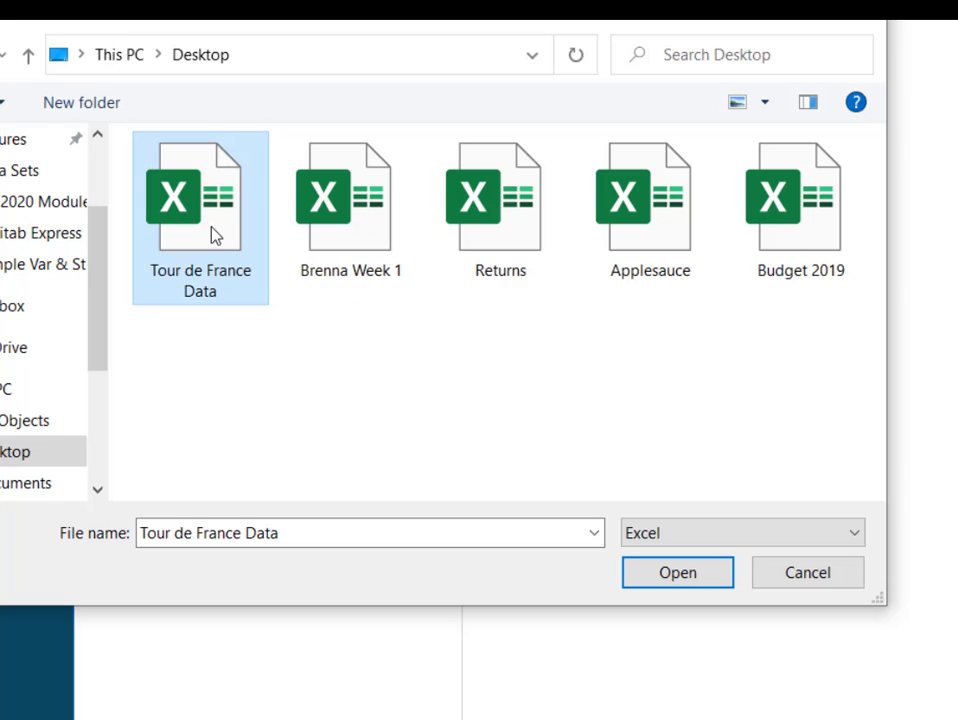
{"action": "left_click", "coordinate": [667, 577]}
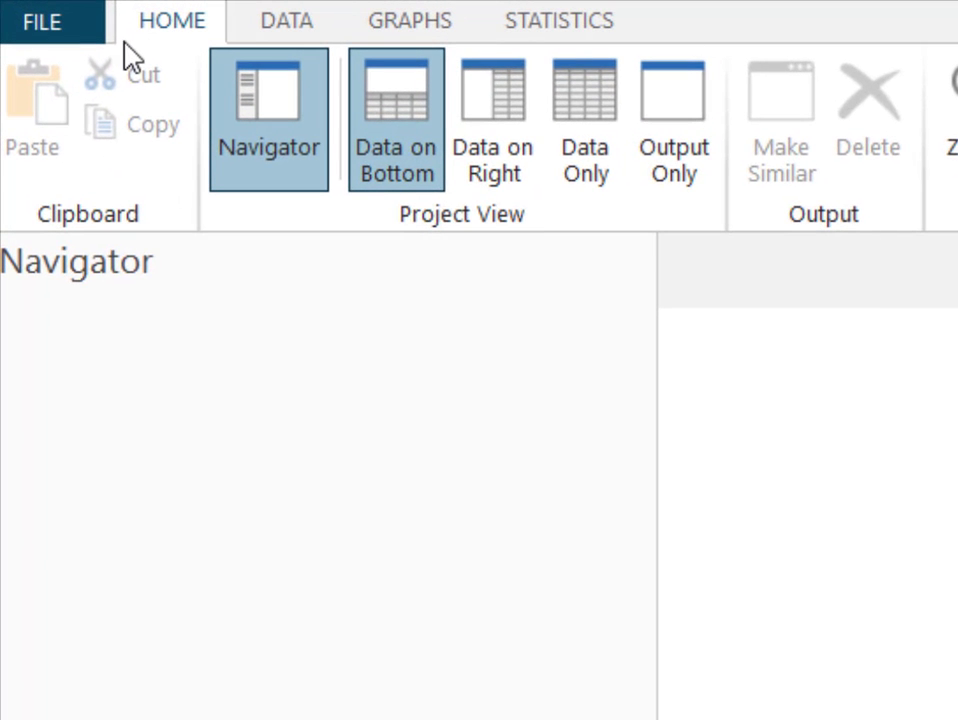
- Switch to the STATISTICS ribbon to reach the Summary Statistics tools
{"action": "left_click", "coordinate": [555, 24]}
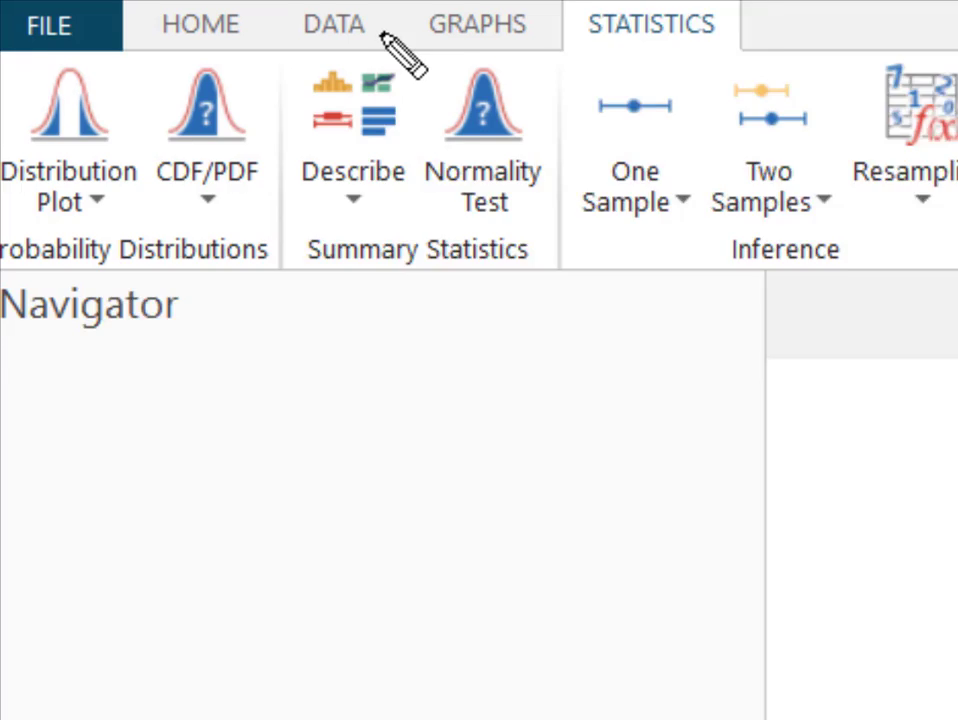
{"action": "mouse_move", "coordinate": [498, 98]}
{"action": "left_mouse_down"}
{"action": "mouse_move", "coordinate": [454, 45]}
{"action": "mouse_move", "coordinate": [417, 24]}
{"action": "mouse_move", "coordinate": [359, 38]}
{"action": "mouse_move", "coordinate": [324, 120]}
{"action": "mouse_move", "coordinate": [332, 218]}
{"action": "mouse_move", "coordinate": [374, 255]}
{"action": "mouse_move", "coordinate": [417, 262]}
{"action": "mouse_move", "coordinate": [454, 236]}
{"action": "mouse_move", "coordinate": [480, 175]}
{"action": "mouse_move", "coordinate": [488, 98]}
{"action": "left_mouse_up"}
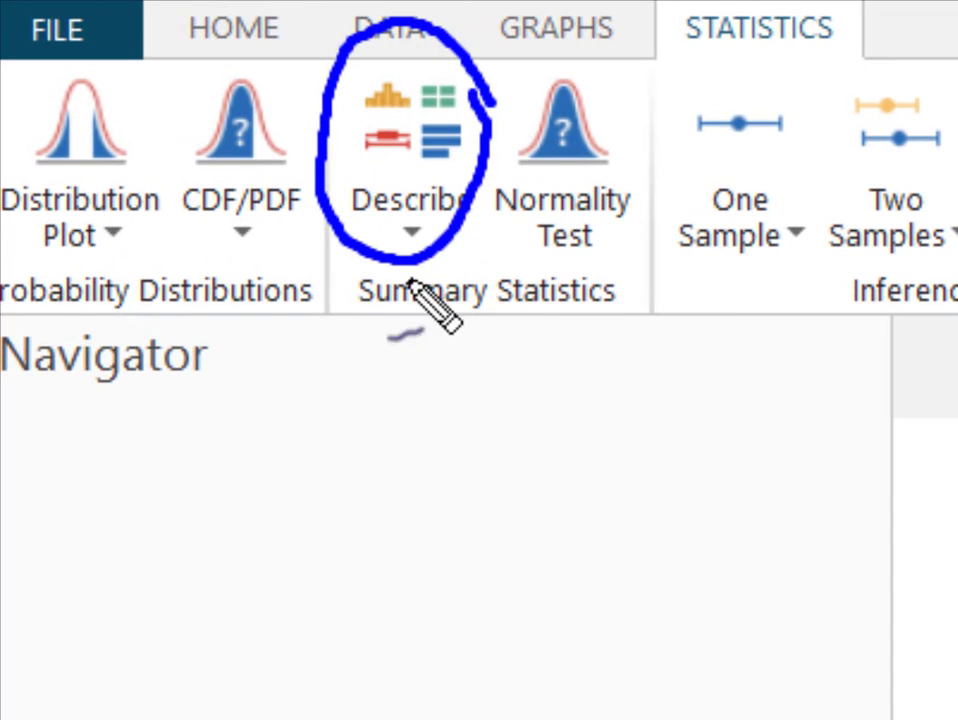
{"action": "left_click_drag", "start_coordinate": [362, 320], "coordinate": [603, 319]}
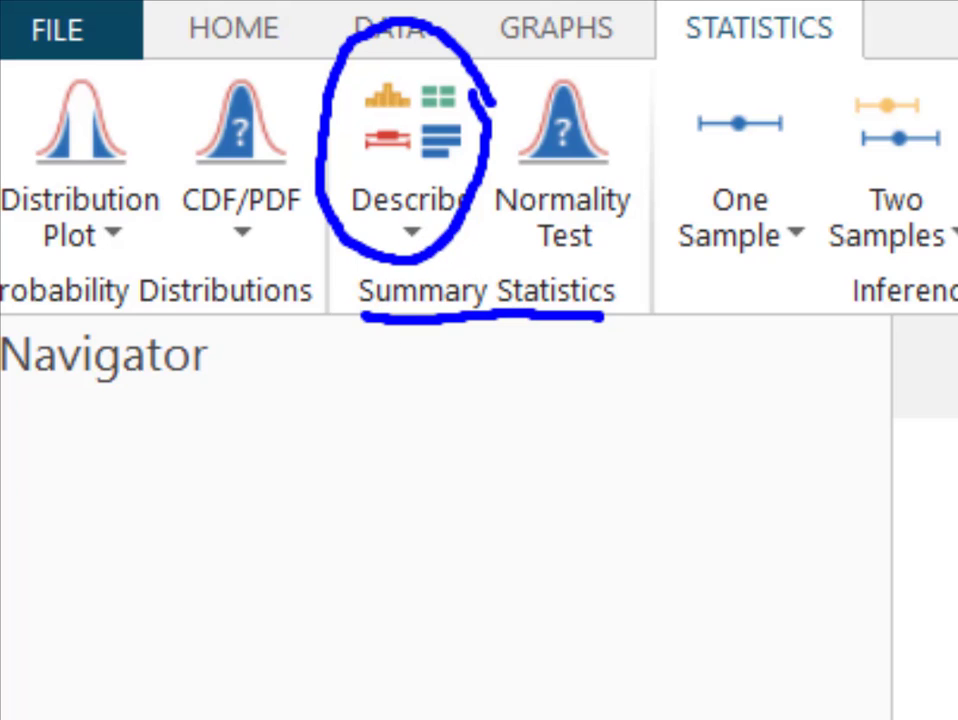
- Open the Descriptive Statistics dialog from Summary Statistics and move it into full view
{"action": "left_click", "coordinate": [412, 233]}
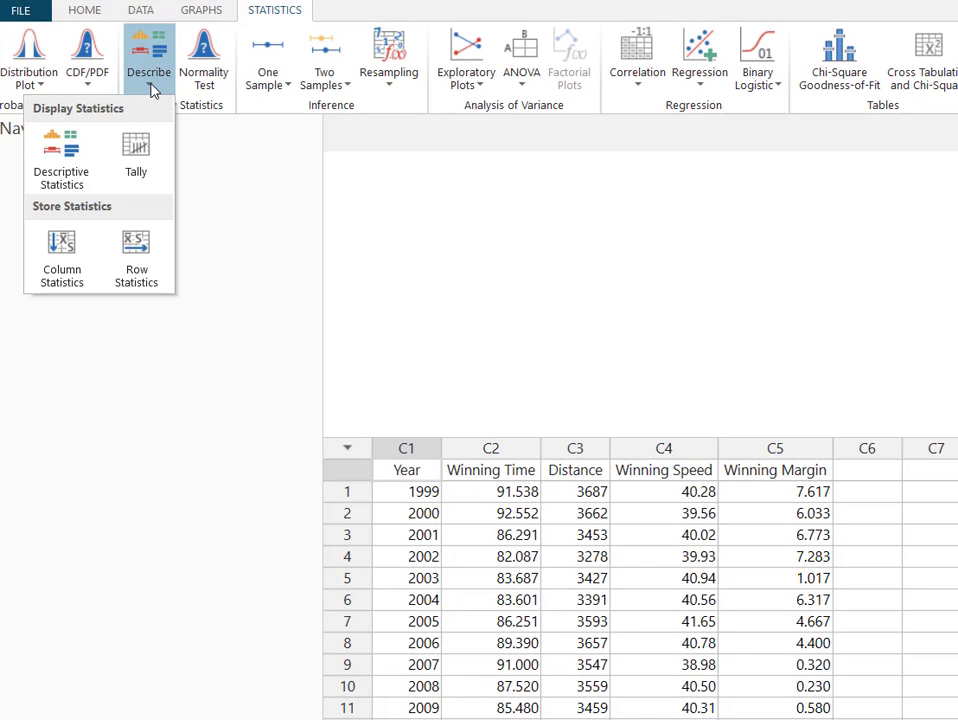
{"action": "left_click", "coordinate": [63, 160]}
{"action": "left_click_drag", "start_coordinate": [812, 237], "coordinate": [540, 142]}
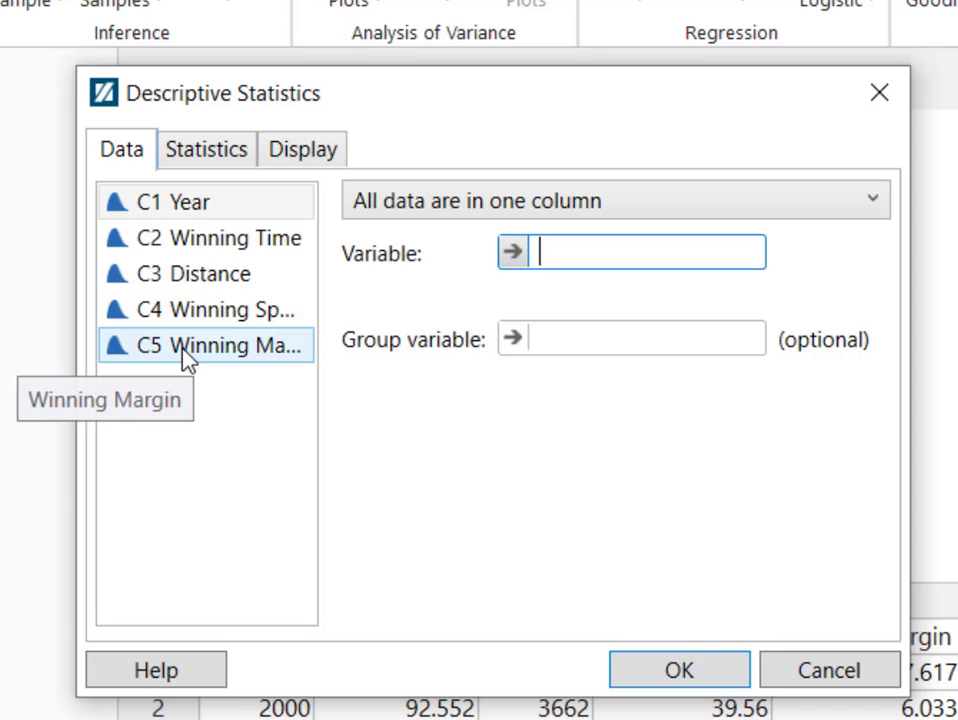
- Enter Winning Time as the variable, with all data in one column
{"action": "left_click", "coordinate": [203, 252]}
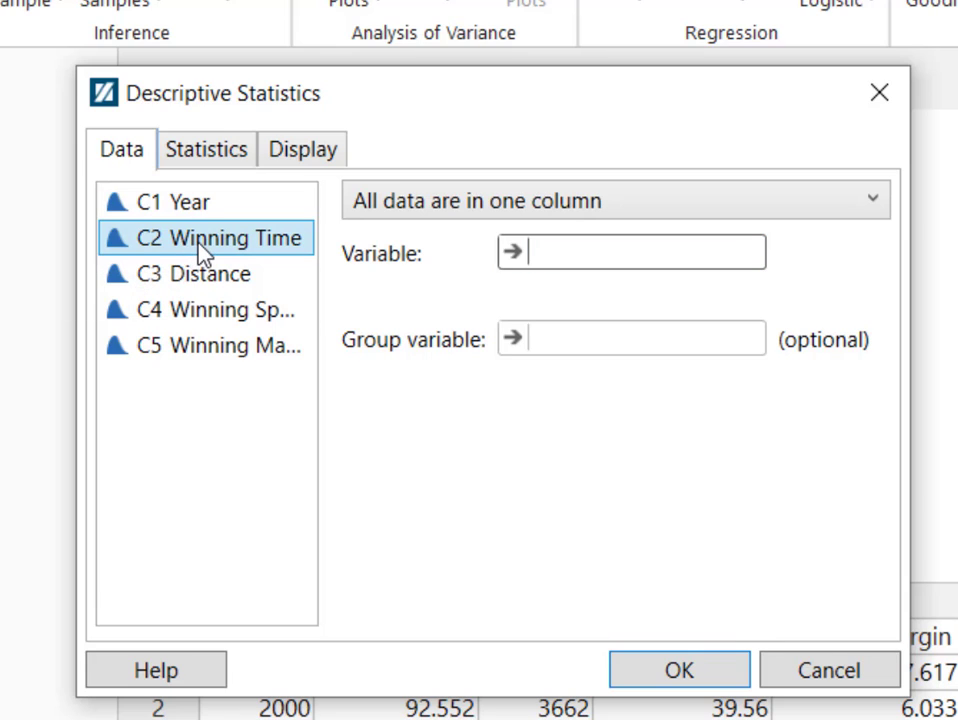
{"action": "left_click", "coordinate": [511, 253]}
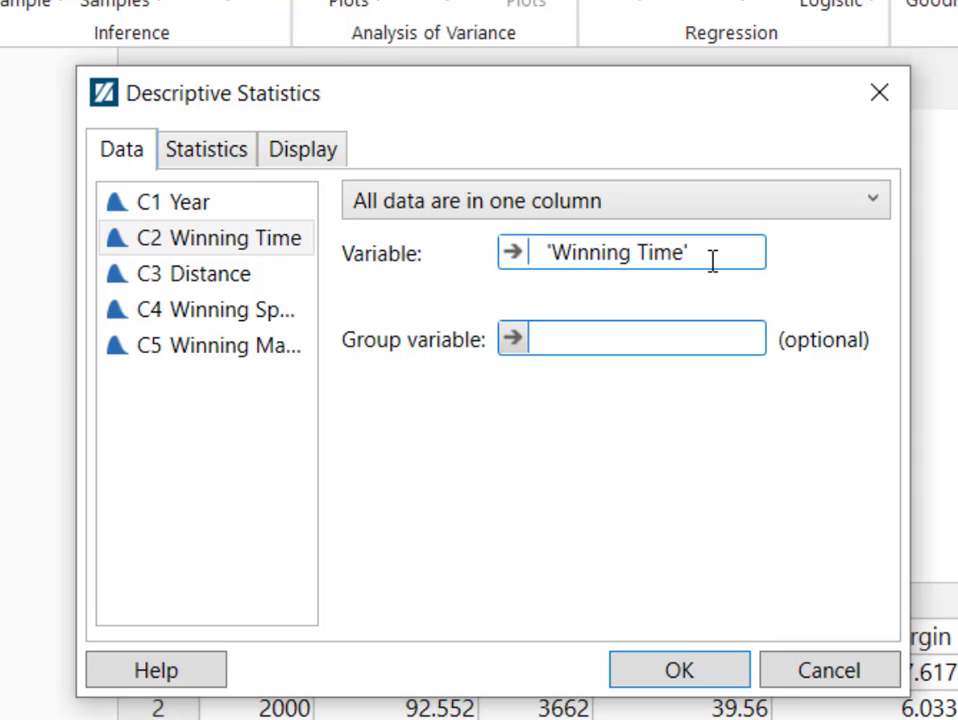
{"action": "left_click_drag", "start_coordinate": [712, 263], "coordinate": [500, 265]}
{"action": "key", "text": "Delete"}
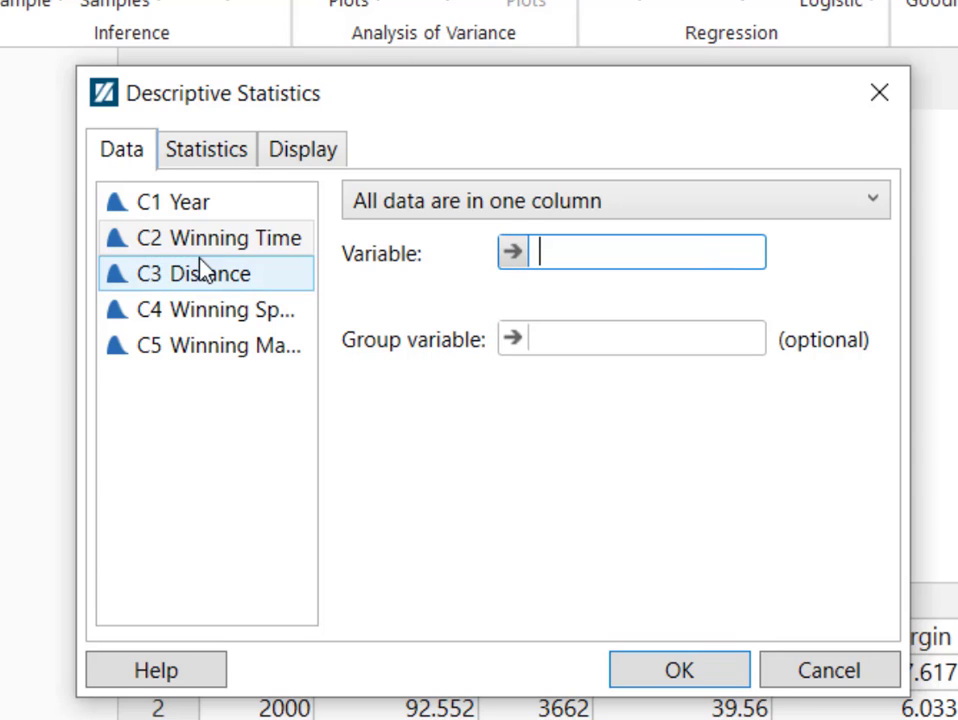
{"action": "double_click", "coordinate": [214, 250]}
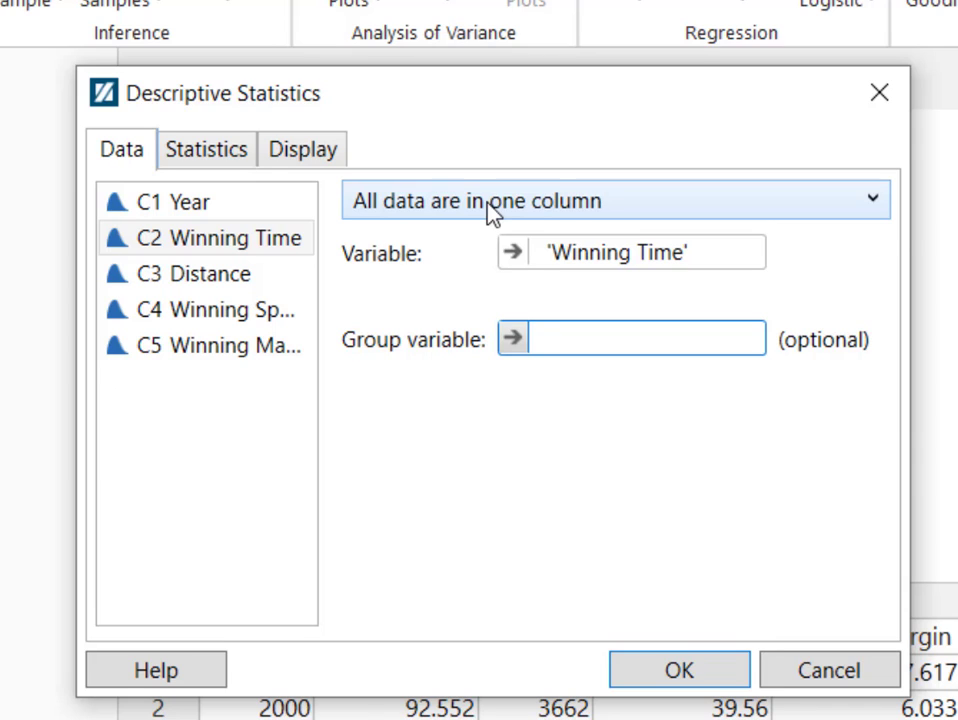
{"action": "left_click", "coordinate": [873, 202]}
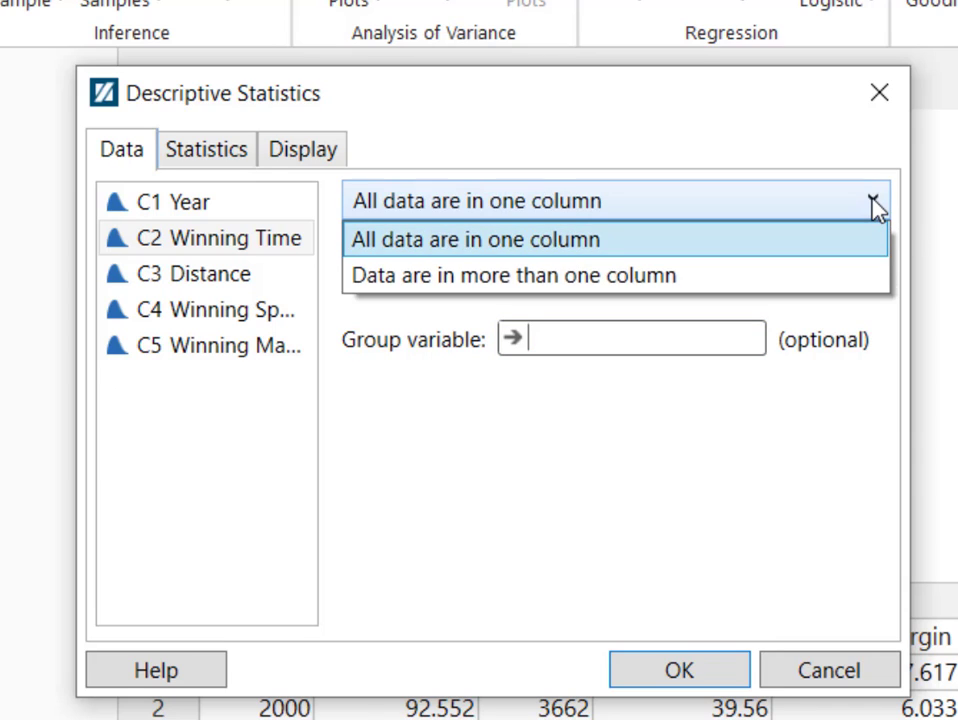
{"action": "left_click", "coordinate": [585, 255]}
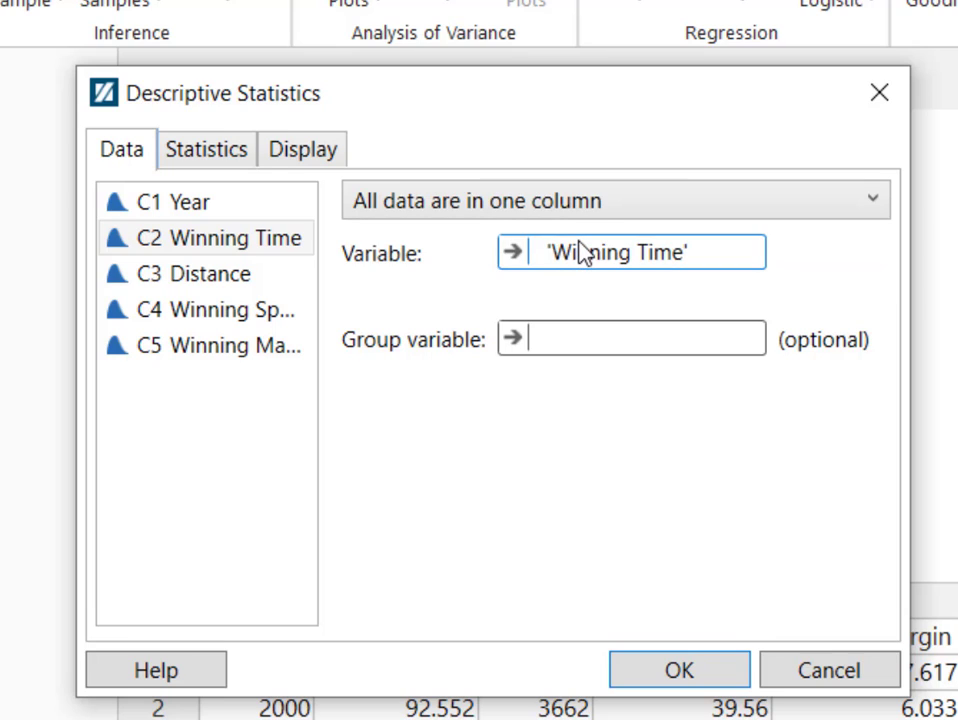
- Report Range and Mode, and drop SE of mean and N missing
{"action": "left_click", "coordinate": [217, 160]}
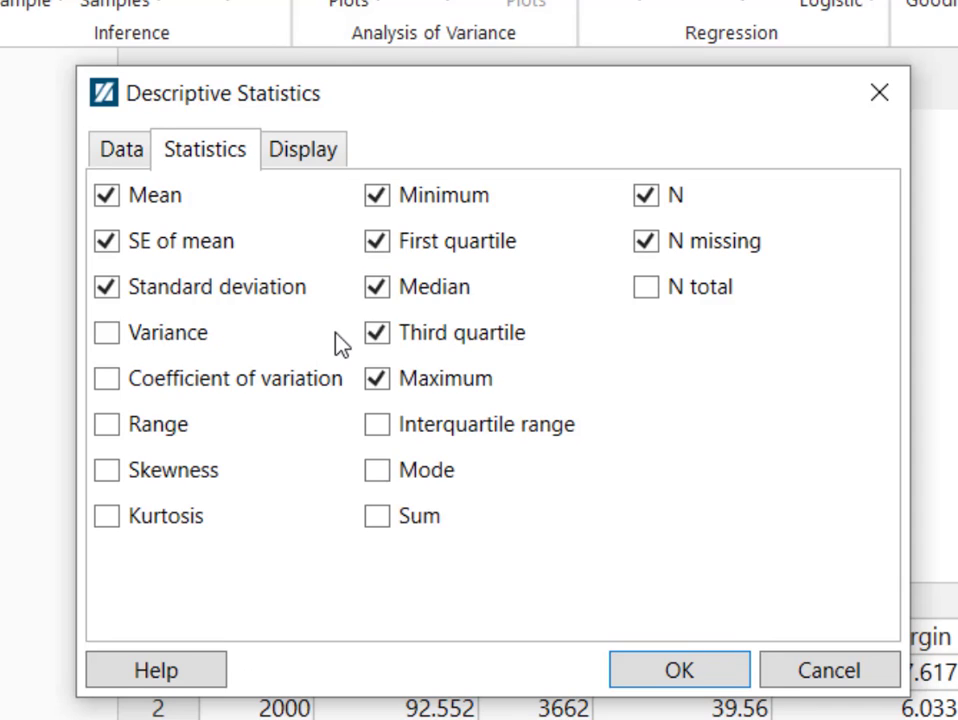
{"action": "left_click", "coordinate": [108, 245]}
{"action": "left_click", "coordinate": [110, 428]}
{"action": "left_click", "coordinate": [381, 473]}
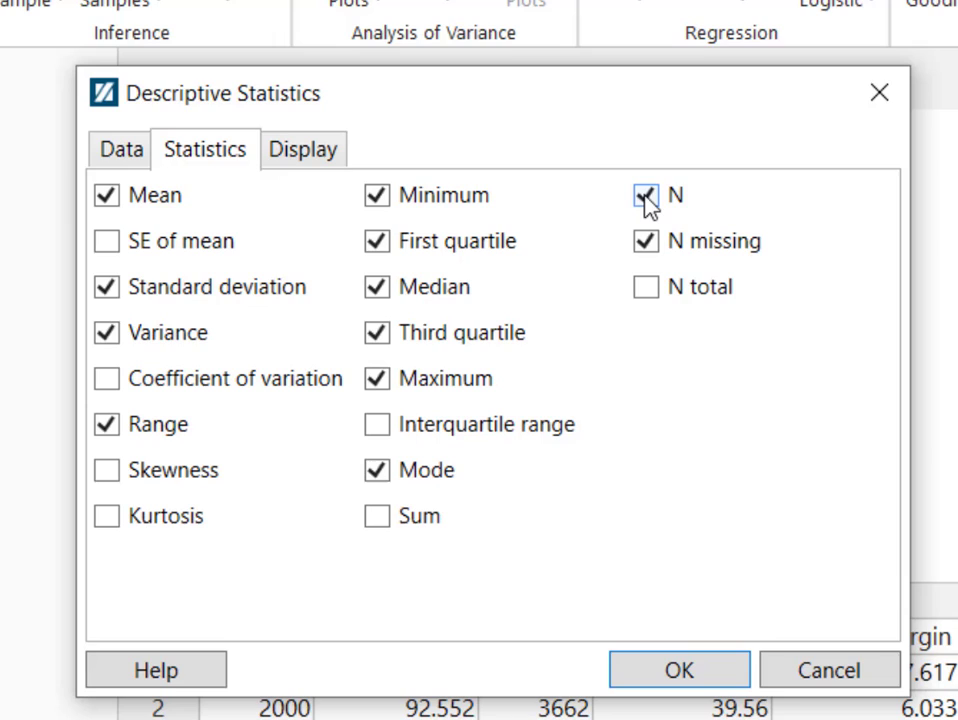
{"action": "left_click", "coordinate": [645, 243]}
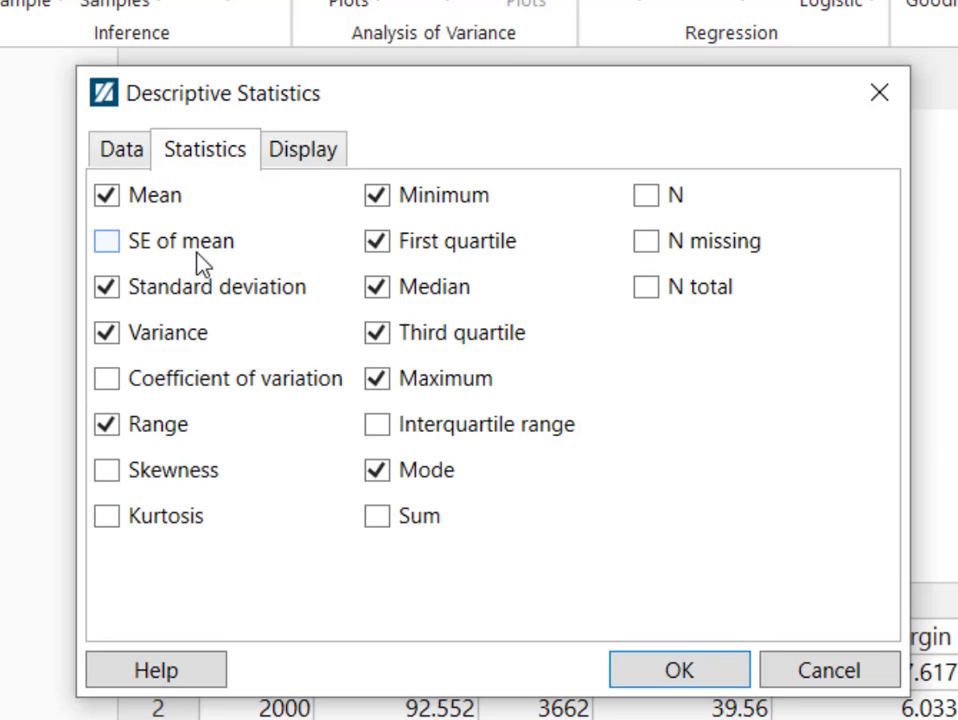
- Run the analysis to output the Winning Time descriptive statistics table
{"action": "left_click", "coordinate": [310, 157]}
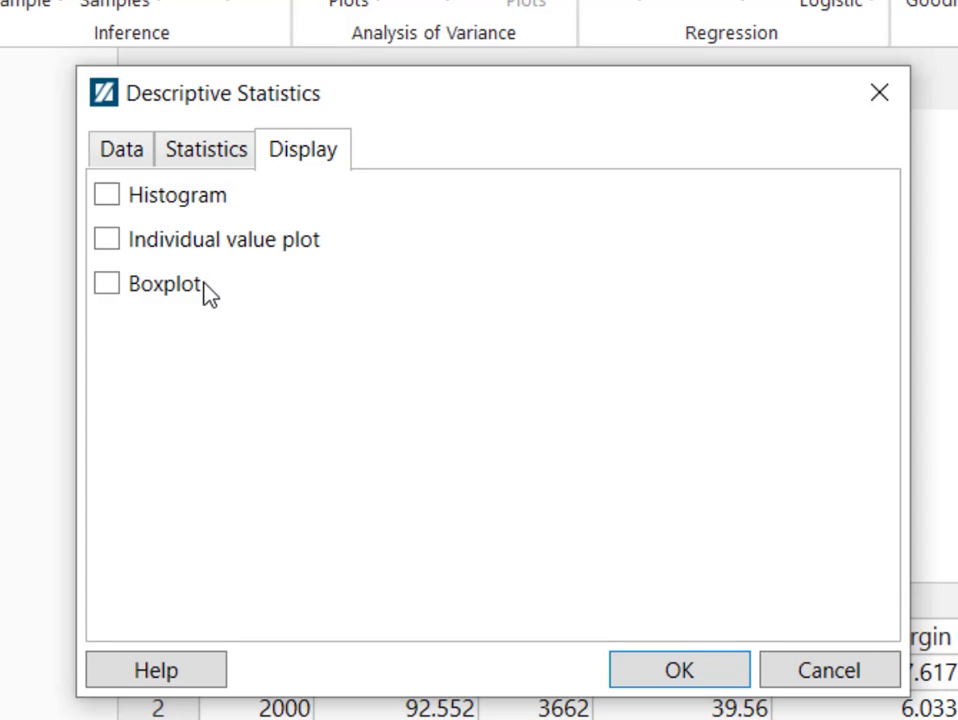
{"action": "left_click", "coordinate": [208, 152]}
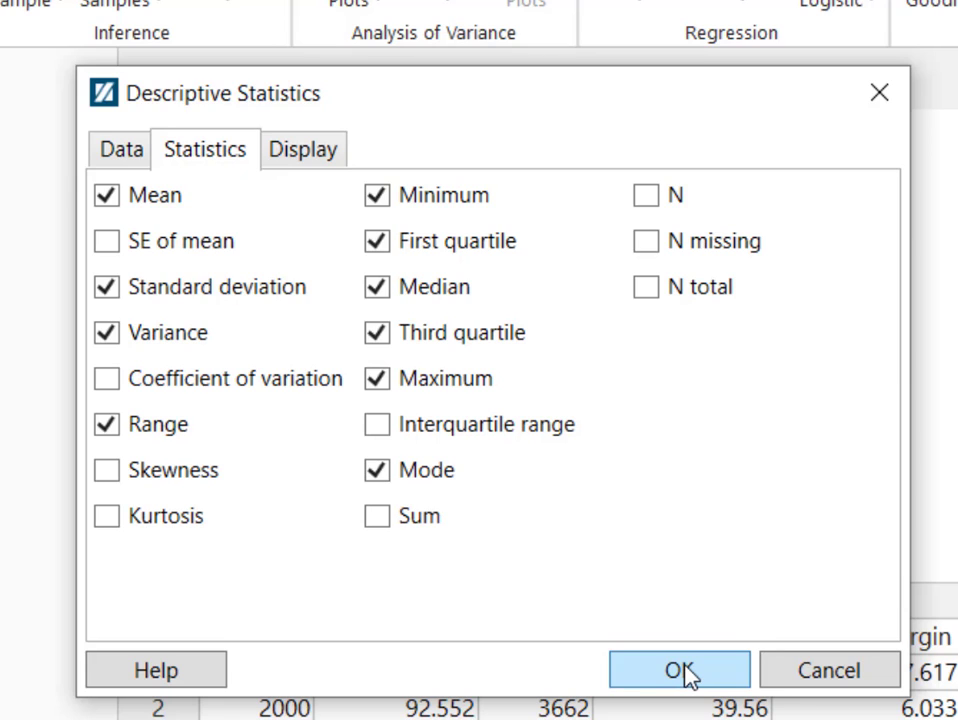
{"action": "left_click", "coordinate": [124, 152]}
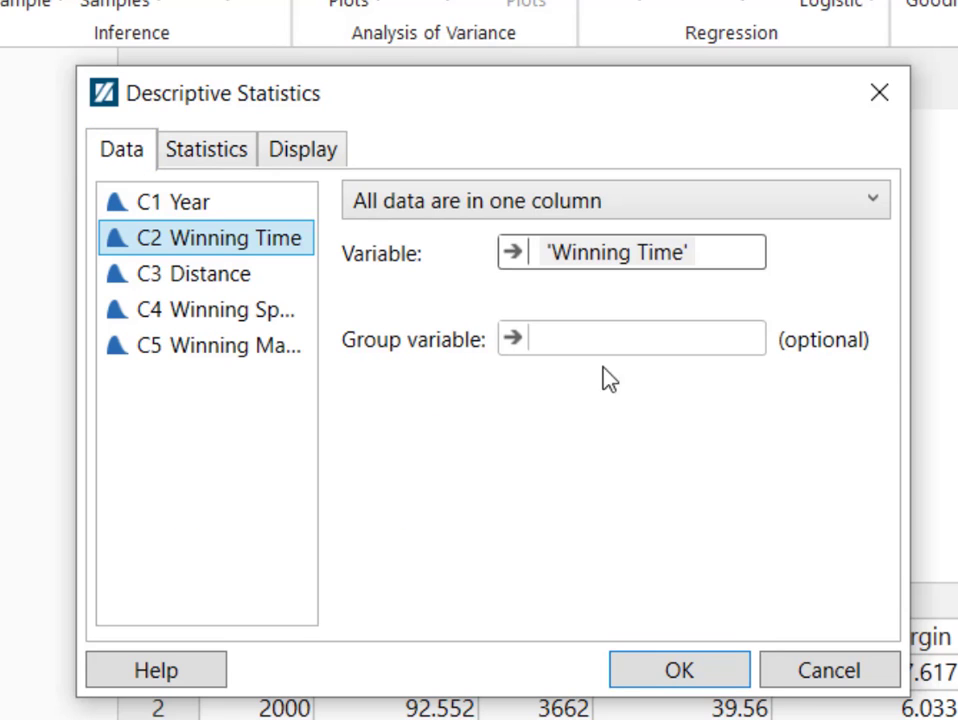
{"action": "left_click", "coordinate": [685, 672]}
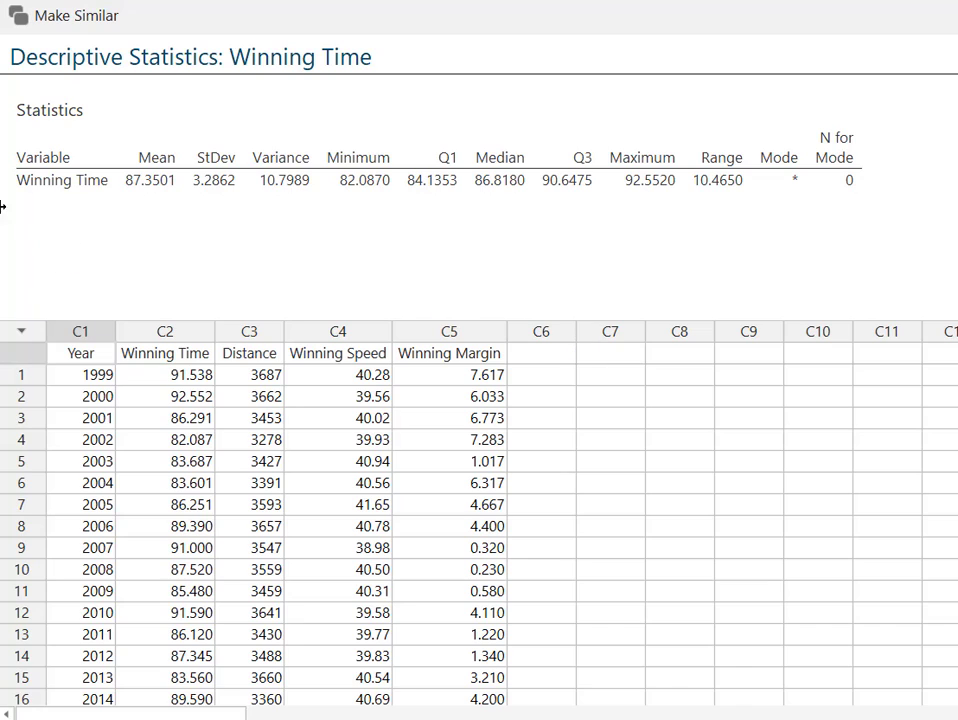
{"action": "left_click_drag", "start_coordinate": [16, 192], "coordinate": [98, 191]}
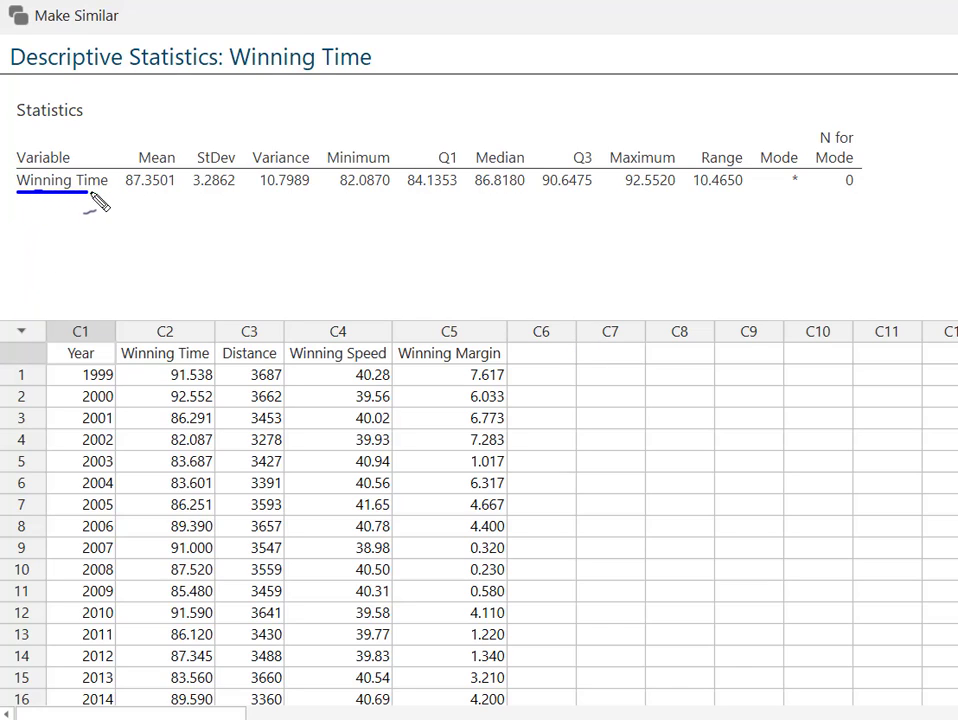
{"action": "left_click", "coordinate": [158, 197]}
{"action": "left_click", "coordinate": [211, 198]}
{"action": "left_click", "coordinate": [291, 195]}
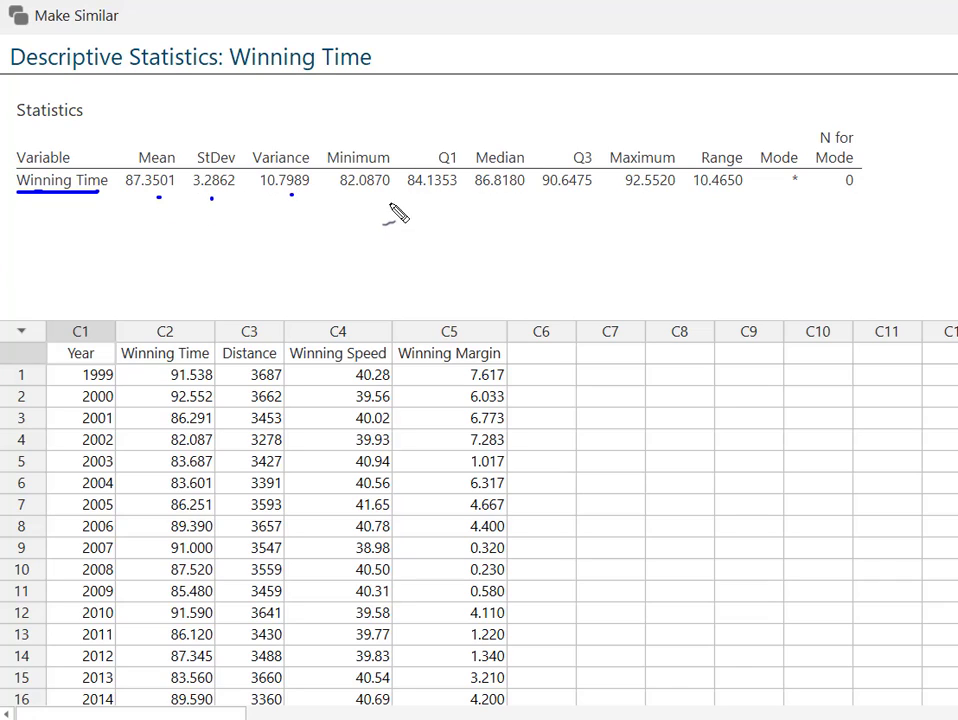
{"action": "left_click", "coordinate": [368, 197]}
{"action": "left_click", "coordinate": [447, 197]}
{"action": "left_click", "coordinate": [512, 199]}
{"action": "left_click", "coordinate": [584, 196]}
{"action": "left_click", "coordinate": [653, 197]}
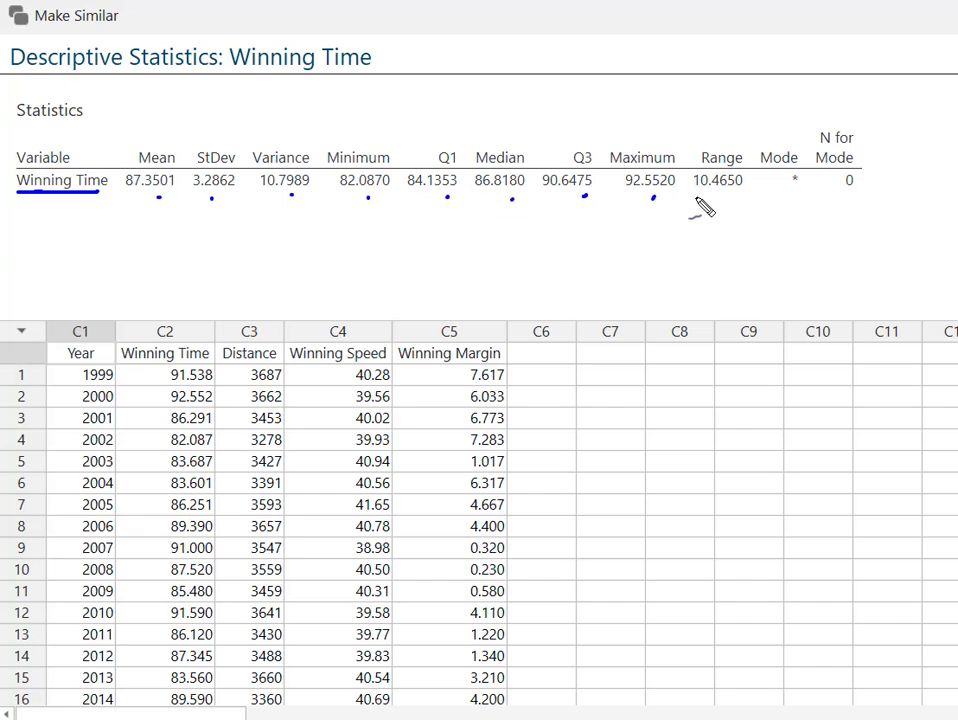
{"action": "left_click", "coordinate": [720, 198]}
{"action": "left_click_drag", "start_coordinate": [800, 141], "coordinate": [781, 133]}
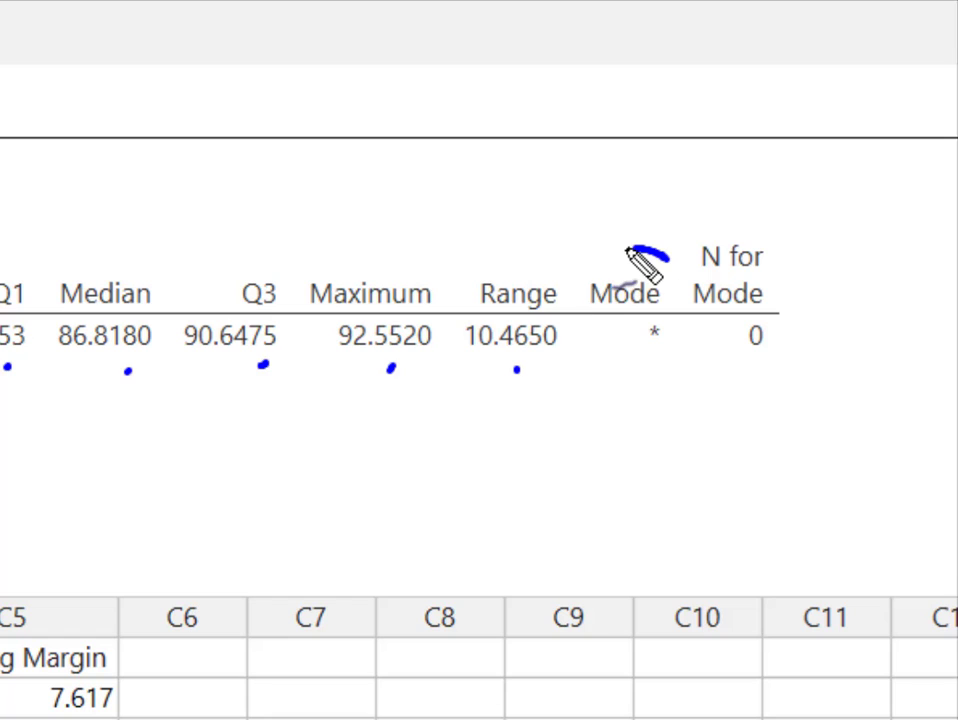
{"action": "mouse_move", "coordinate": [627, 248]}
{"action": "left_mouse_down"}
{"action": "mouse_move", "coordinate": [581, 292]}
{"action": "mouse_move", "coordinate": [595, 358]}
{"action": "mouse_move", "coordinate": [624, 385]}
{"action": "mouse_move", "coordinate": [663, 387]}
{"action": "mouse_move", "coordinate": [690, 366]}
{"action": "mouse_move", "coordinate": [697, 328]}
{"action": "mouse_move", "coordinate": [680, 268]}
{"action": "left_mouse_up"}
{"action": "left_click_drag", "start_coordinate": [656, 356], "coordinate": [641, 428]}
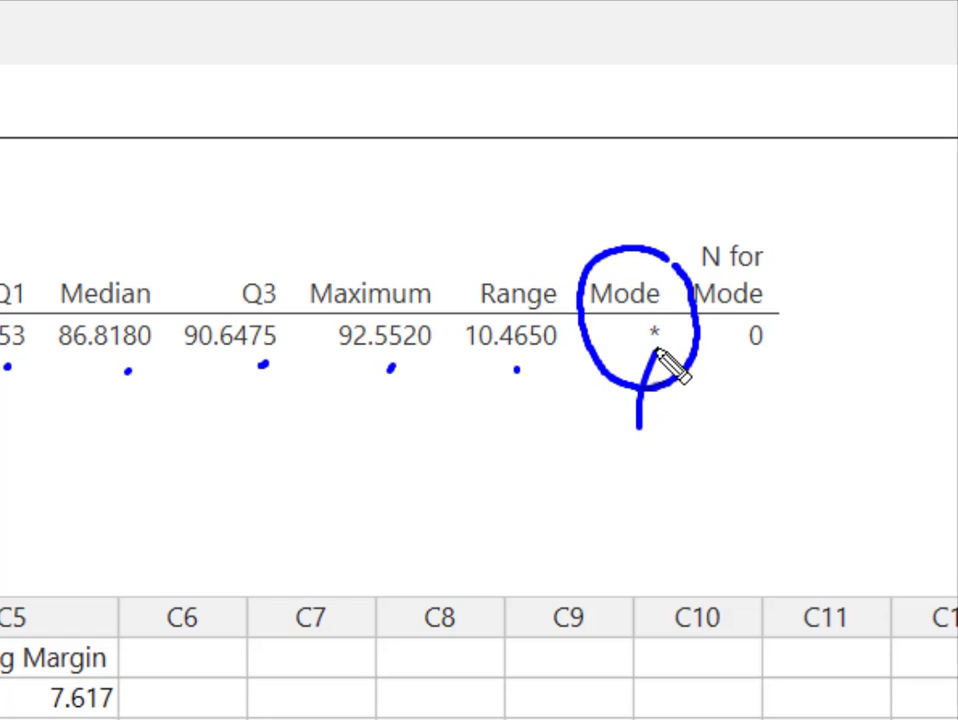
{"action": "mouse_move", "coordinate": [656, 352]}
{"action": "left_mouse_down"}
{"action": "mouse_move", "coordinate": [636, 382]}
{"action": "mouse_move", "coordinate": [673, 368]}
{"action": "left_mouse_up"}
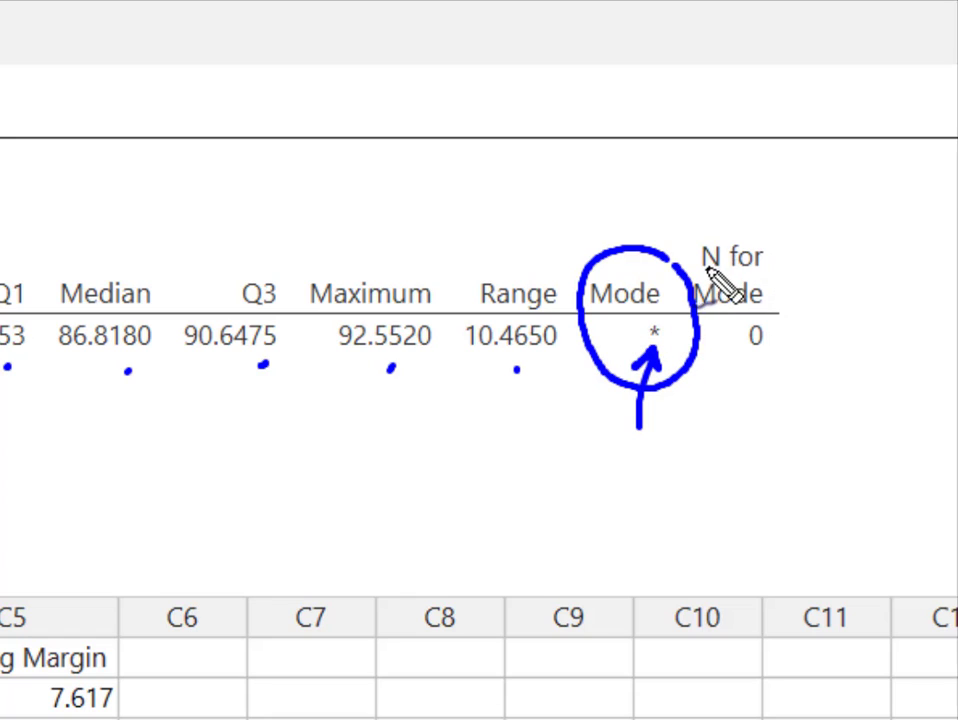
{"action": "mouse_move", "coordinate": [733, 284]}
{"action": "left_mouse_down"}
{"action": "mouse_move", "coordinate": [720, 333]}
{"action": "mouse_move", "coordinate": [765, 338]}
{"action": "mouse_move", "coordinate": [775, 350]}
{"action": "mouse_move", "coordinate": [750, 317]}
{"action": "mouse_move", "coordinate": [737, 343]}
{"action": "mouse_move", "coordinate": [742, 358]}
{"action": "mouse_move", "coordinate": [761, 364]}
{"action": "mouse_move", "coordinate": [781, 338]}
{"action": "mouse_move", "coordinate": [773, 318]}
{"action": "left_mouse_up"}
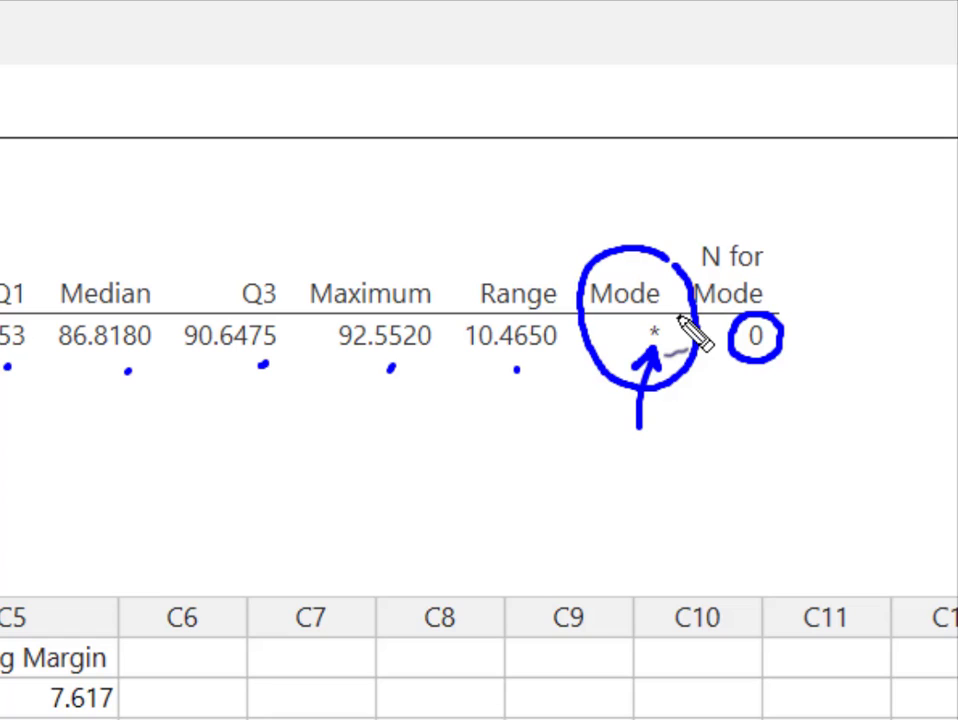
{"action": "mouse_move", "coordinate": [680, 322]}
{"action": "left_mouse_down"}
{"action": "mouse_move", "coordinate": [648, 321]}
{"action": "mouse_move", "coordinate": [633, 342]}
{"action": "mouse_move", "coordinate": [652, 358]}
{"action": "mouse_move", "coordinate": [683, 346]}
{"action": "mouse_move", "coordinate": [680, 325]}
{"action": "left_mouse_up"}
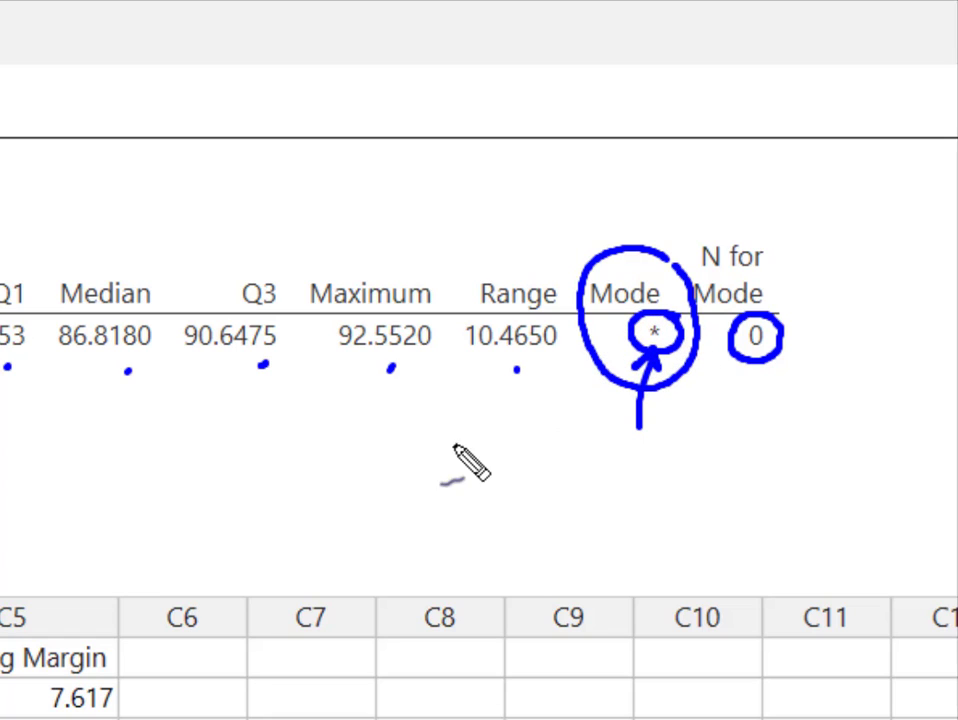